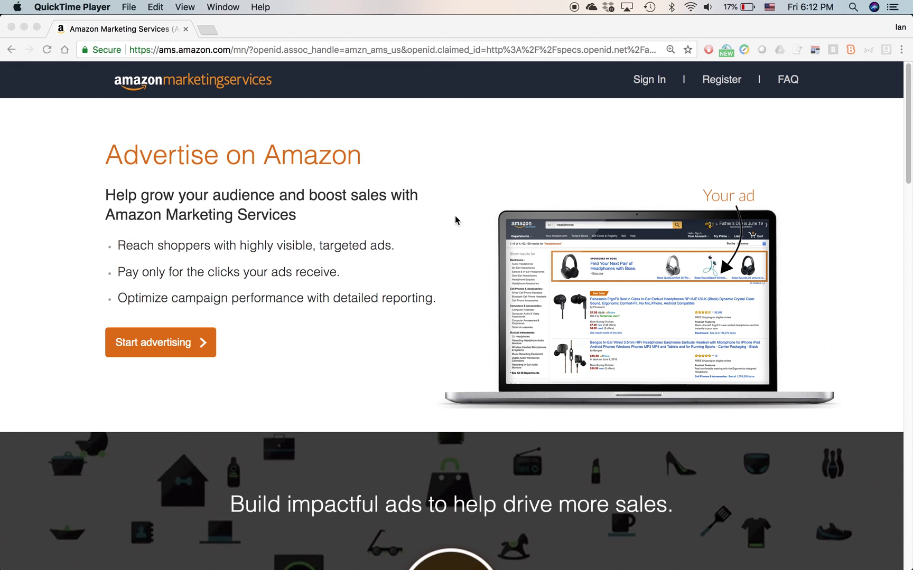
Bring the Chrome window showing the AMS advertising homepage into focus.
{"action": "left_click", "coordinate": [651, 85]}
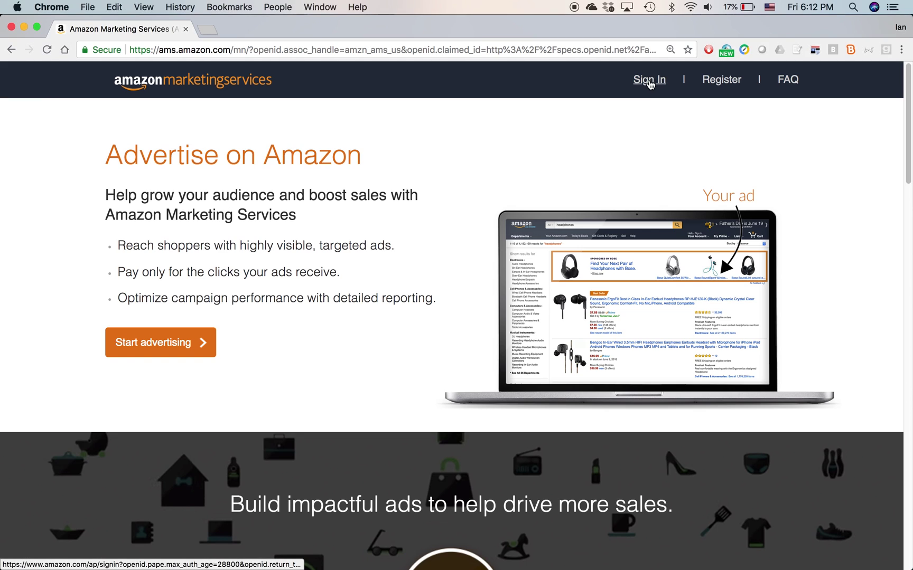
Sign in to Amazon Marketing Services with the autofilled email and password.
{"action": "left_click", "coordinate": [650, 82]}
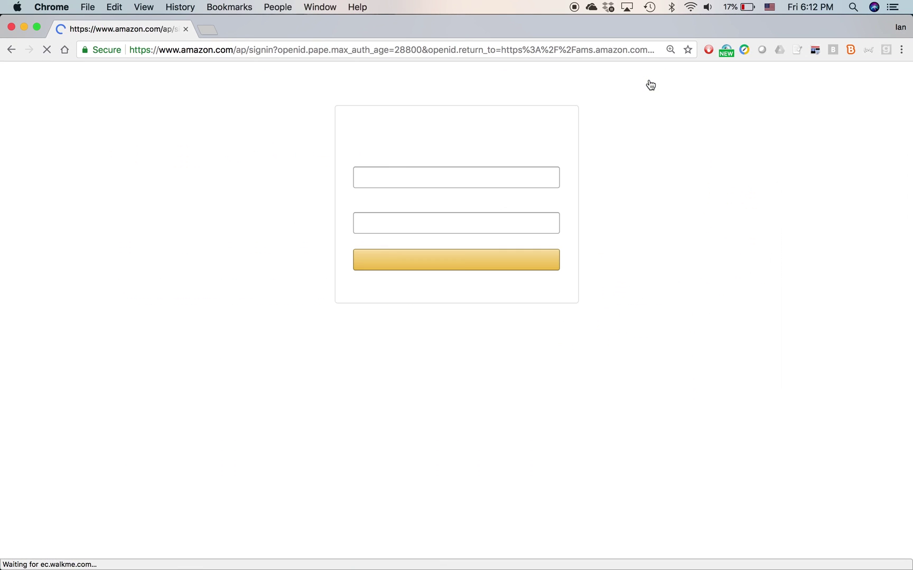
{"action": "left_click", "coordinate": [469, 262]}
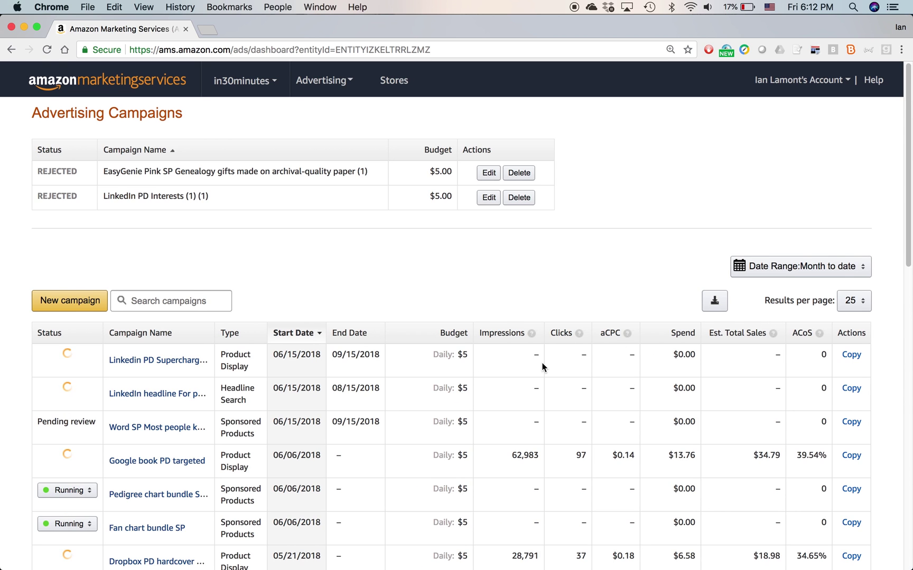
{"action": "left_click", "coordinate": [342, 87]}
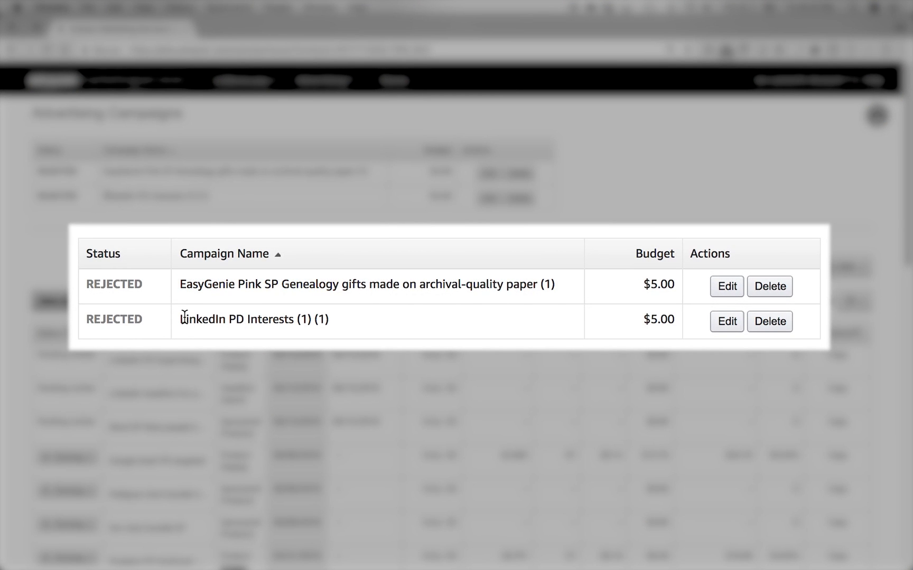
{"action": "left_click_drag", "start_coordinate": [105, 196], "coordinate": [217, 198]}
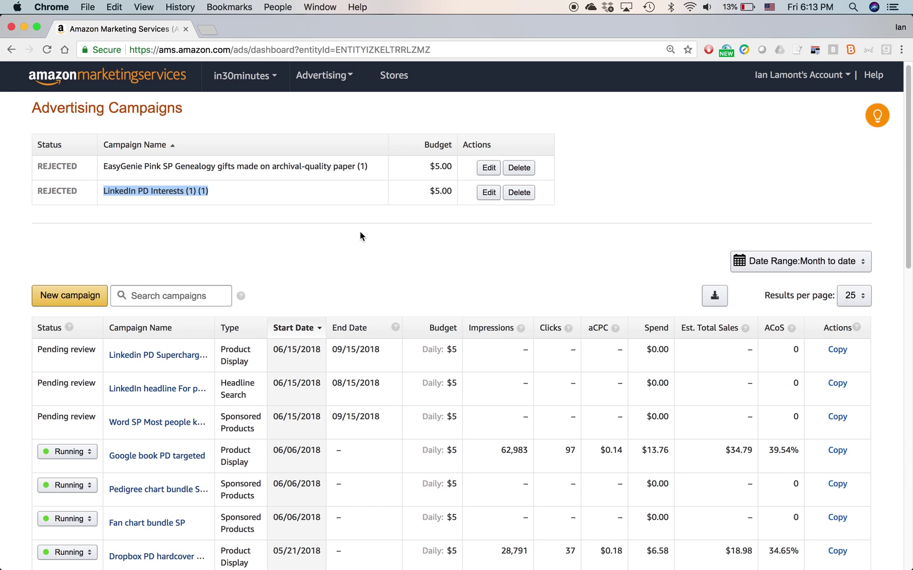
Set the campaigns table to show All results per page instead of 25.
{"action": "scroll", "coordinate": [363, 230], "scroll_direction": "down", "scroll_amount": 1}
{"action": "scroll", "coordinate": [364, 231], "scroll_direction": "down", "scroll_amount": 3}
{"action": "scroll", "coordinate": [365, 232], "scroll_direction": "up", "scroll_amount": 2}
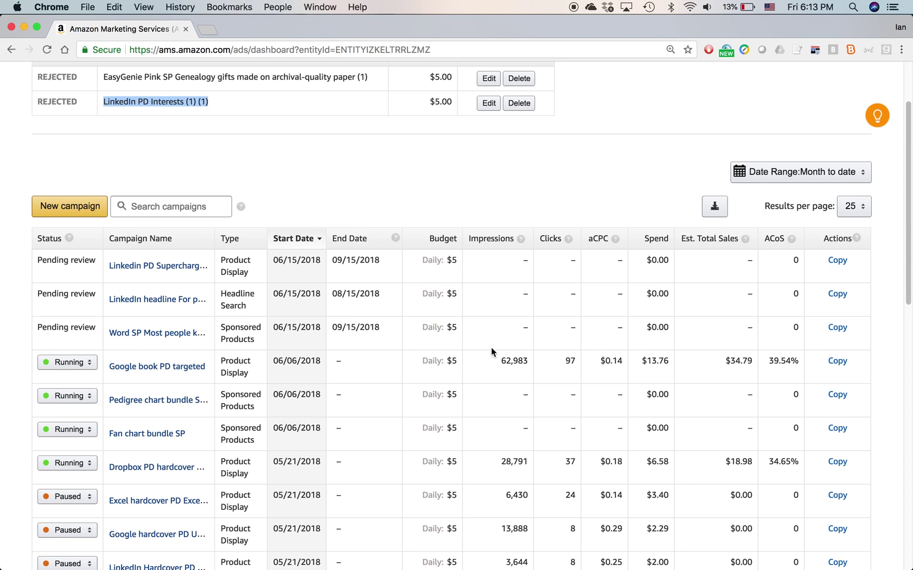
{"action": "scroll", "coordinate": [348, 299], "scroll_direction": "down", "scroll_amount": 1}
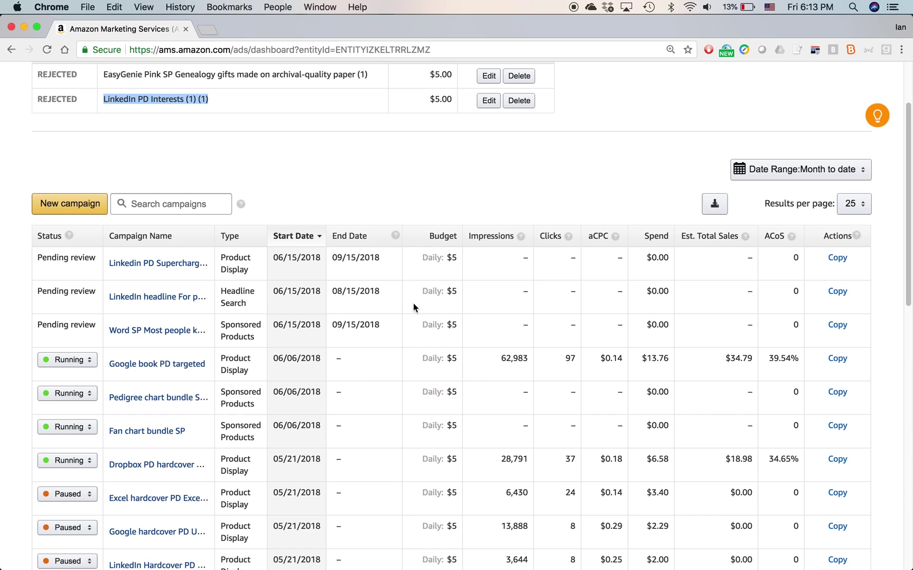
{"action": "left_click", "coordinate": [865, 206]}
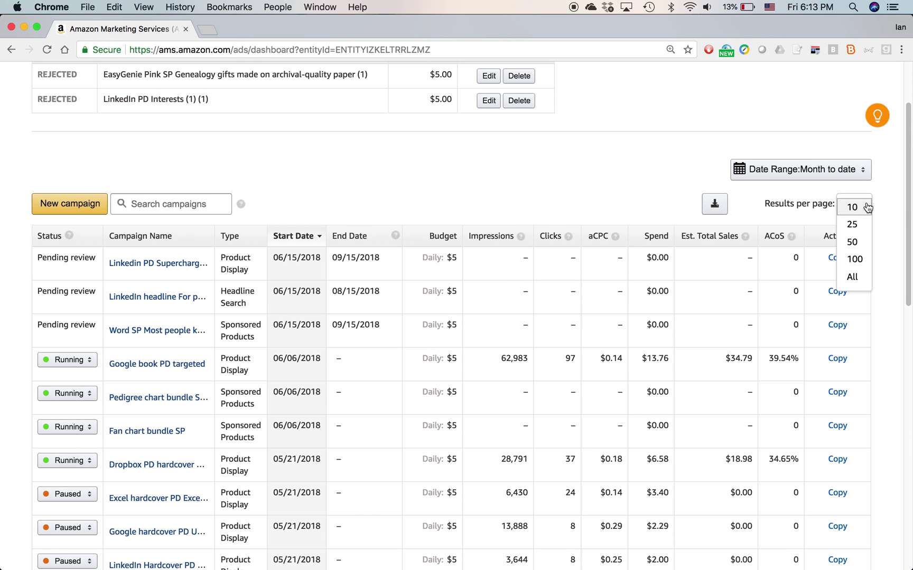
{"action": "left_click", "coordinate": [861, 276]}
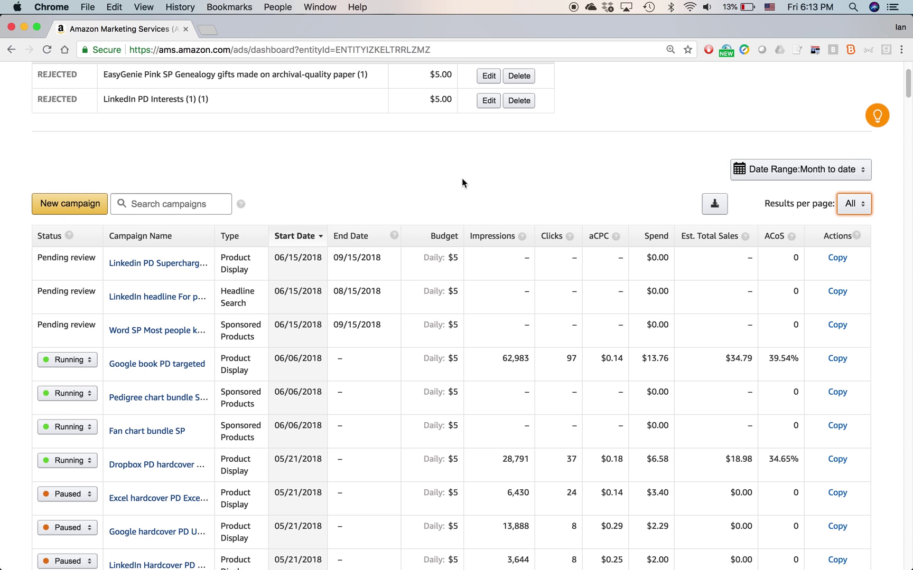
{"action": "scroll", "coordinate": [515, 183], "scroll_direction": "down", "scroll_amount": 5}
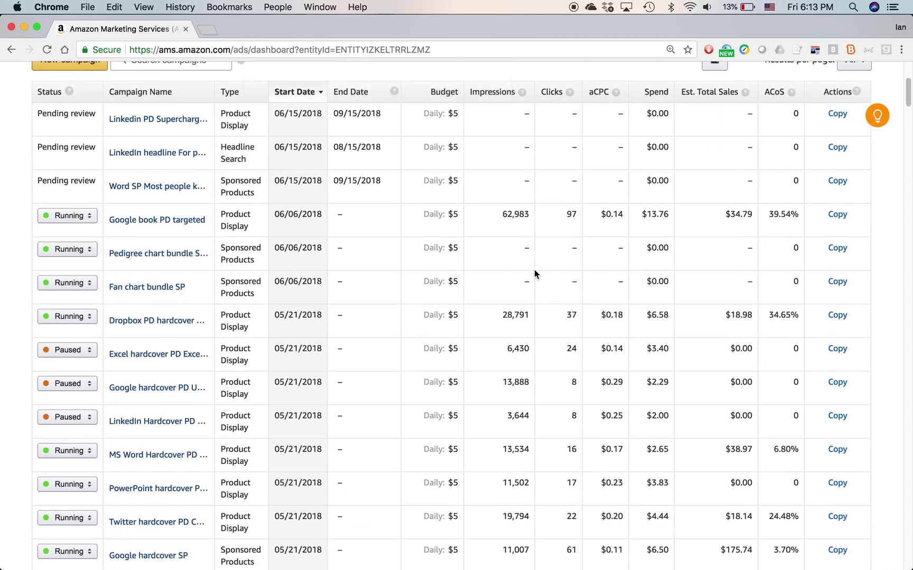
{"action": "scroll", "coordinate": [536, 278], "scroll_direction": "down", "scroll_amount": 14}
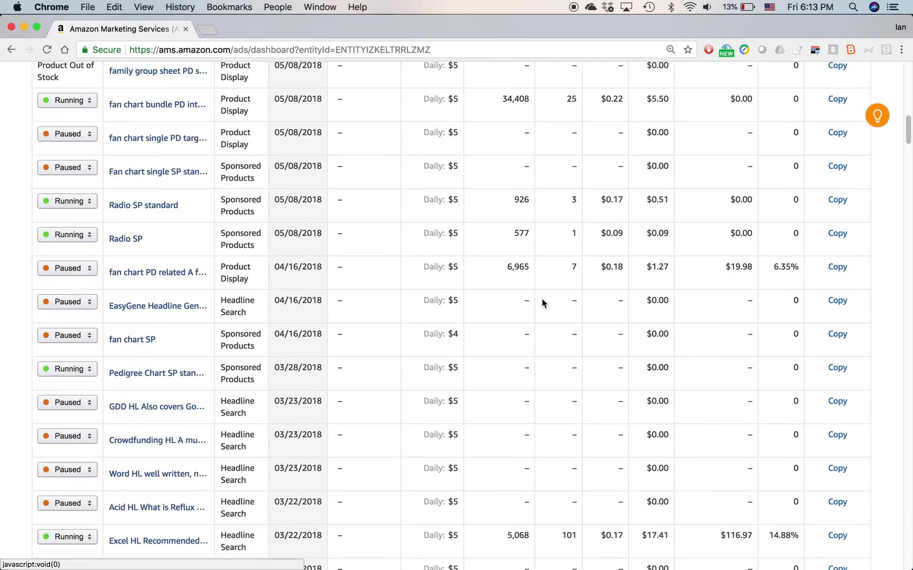
{"action": "left_click_drag", "start_coordinate": [908, 139], "coordinate": [906, 93]}
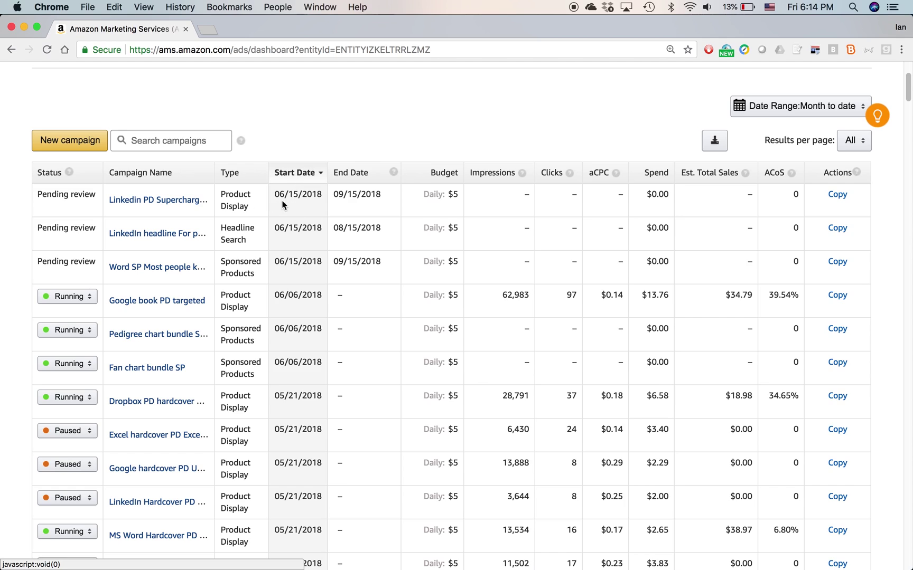
{"action": "scroll", "coordinate": [291, 227], "scroll_direction": "down", "scroll_amount": 20}
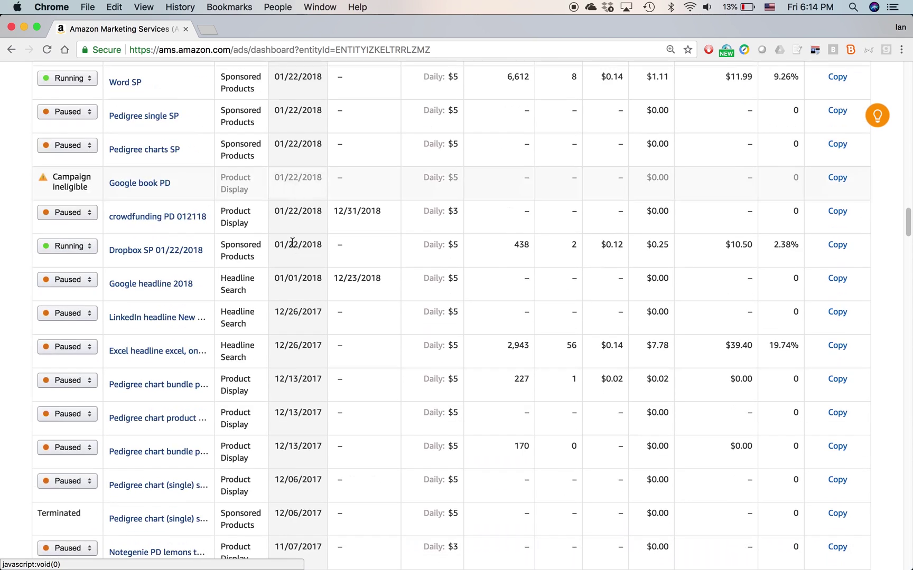
{"action": "scroll", "coordinate": [294, 260], "scroll_direction": "up", "scroll_amount": 20}
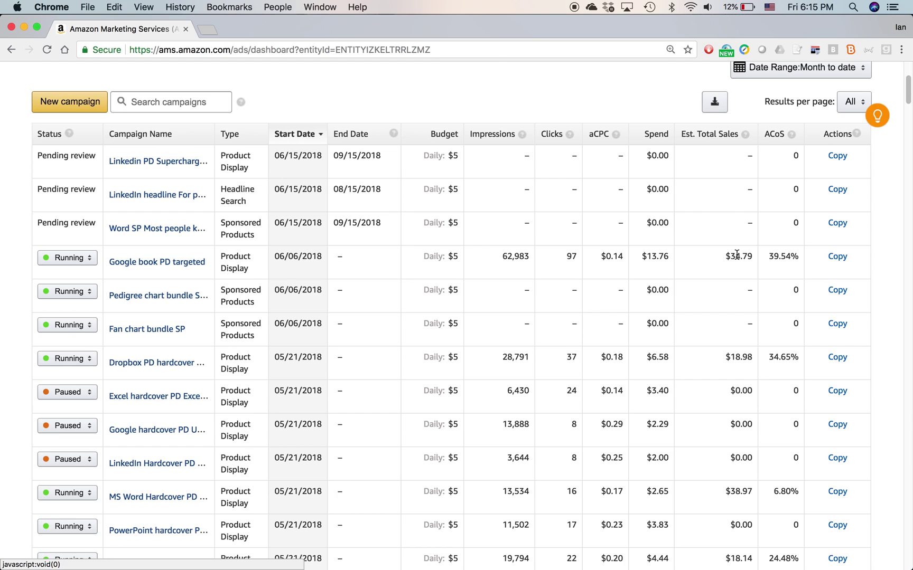
{"action": "left_click_drag", "start_coordinate": [728, 258], "coordinate": [751, 259]}
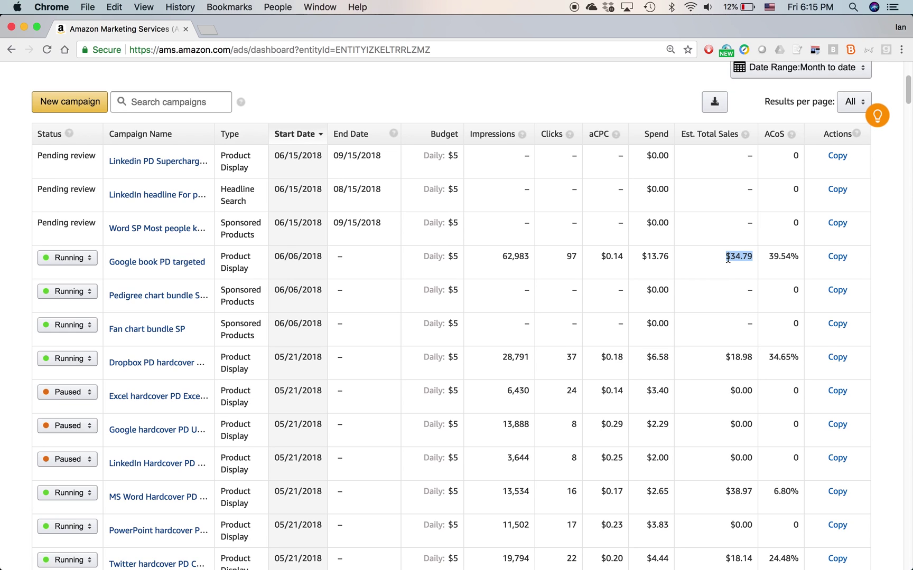
{"action": "left_click_drag", "start_coordinate": [724, 257], "coordinate": [752, 259]}
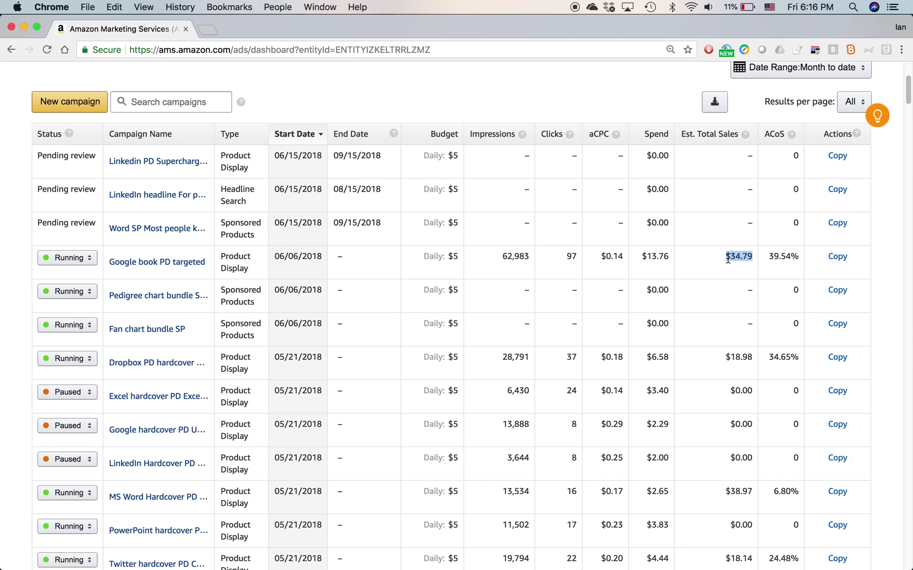
Check the Google book PD targeted row and the ACoS help tip in the campaigns table.
{"action": "left_click_drag", "start_coordinate": [739, 259], "coordinate": [732, 257]}
{"action": "mouse_move", "coordinate": [773, 137]}
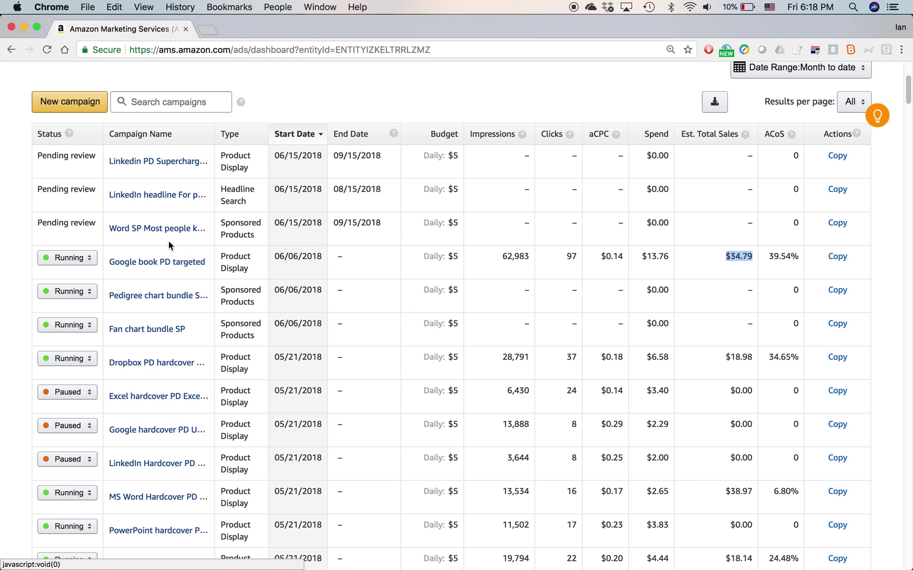
{"action": "left_click", "coordinate": [154, 267]}
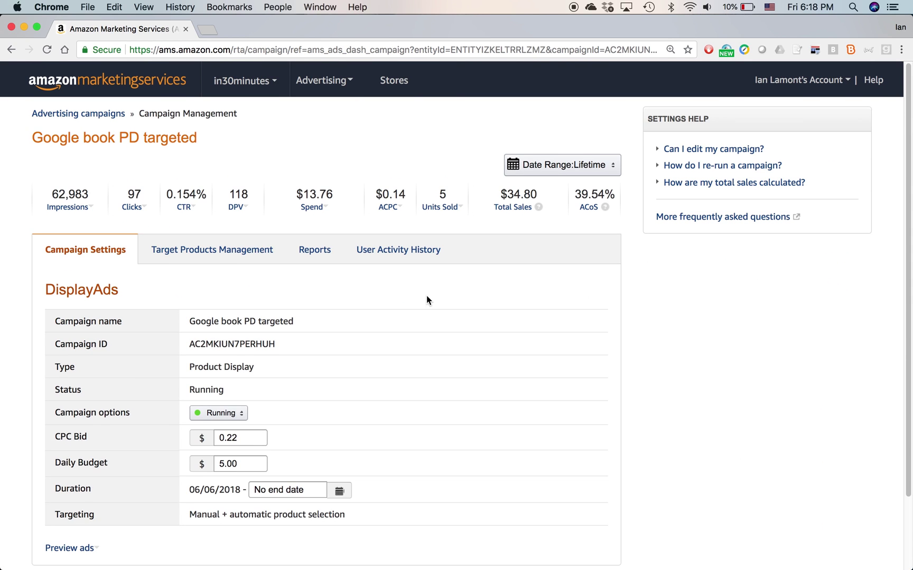
{"action": "scroll", "coordinate": [479, 304], "scroll_direction": "down", "scroll_amount": 2}
{"action": "scroll", "coordinate": [479, 303], "scroll_direction": "down", "scroll_amount": 1}
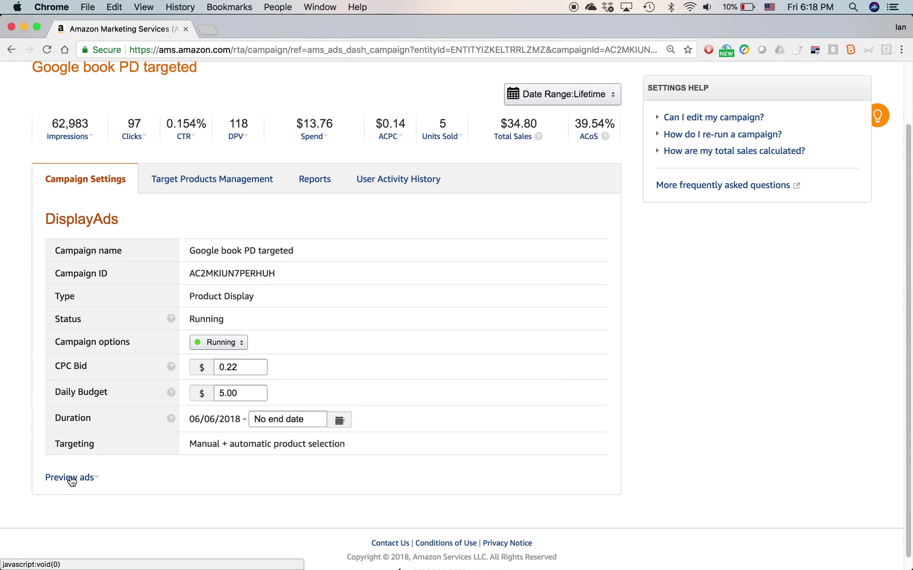
View the campaign's 245x250 ad preview, then close it.
{"action": "left_click", "coordinate": [72, 478]}
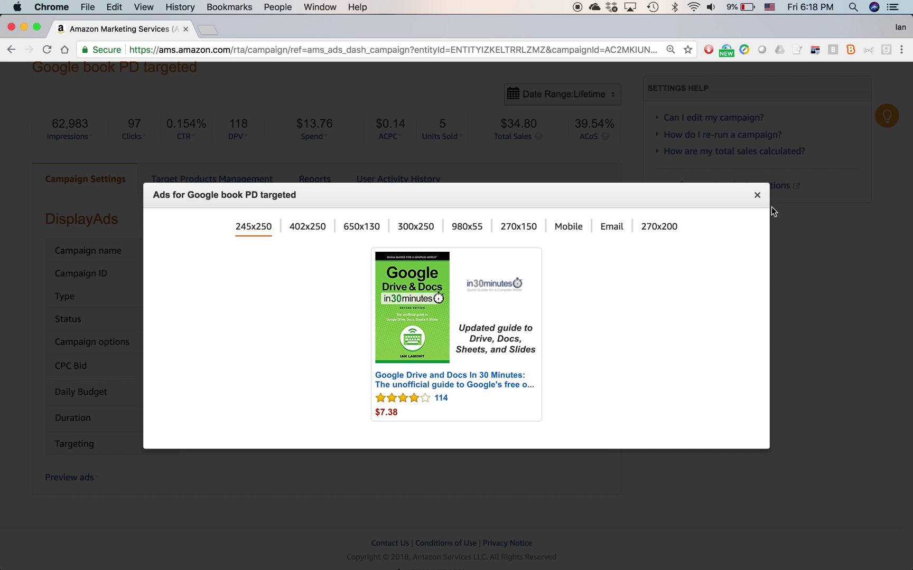
{"action": "left_click", "coordinate": [757, 196]}
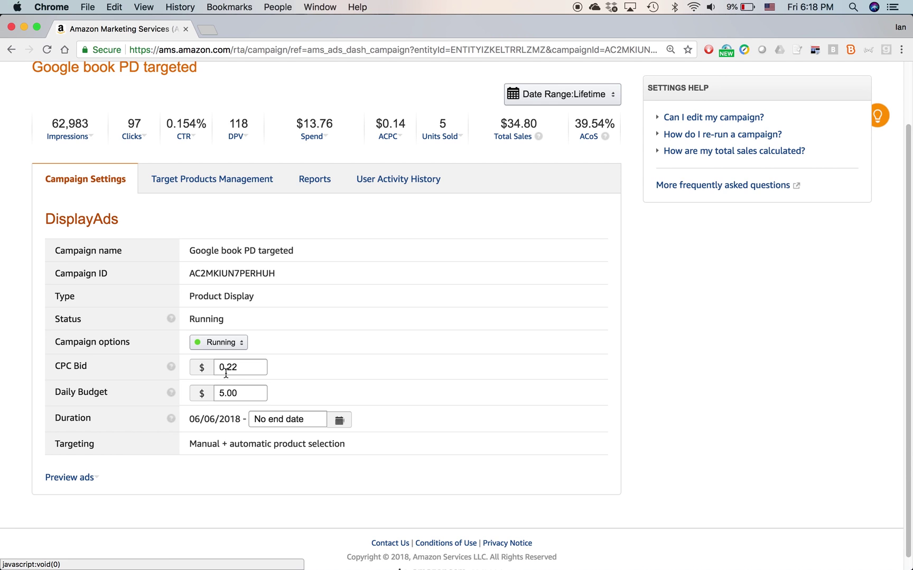
Show the campaign's targeted products and begin adding new target products.
{"action": "left_click", "coordinate": [208, 186]}
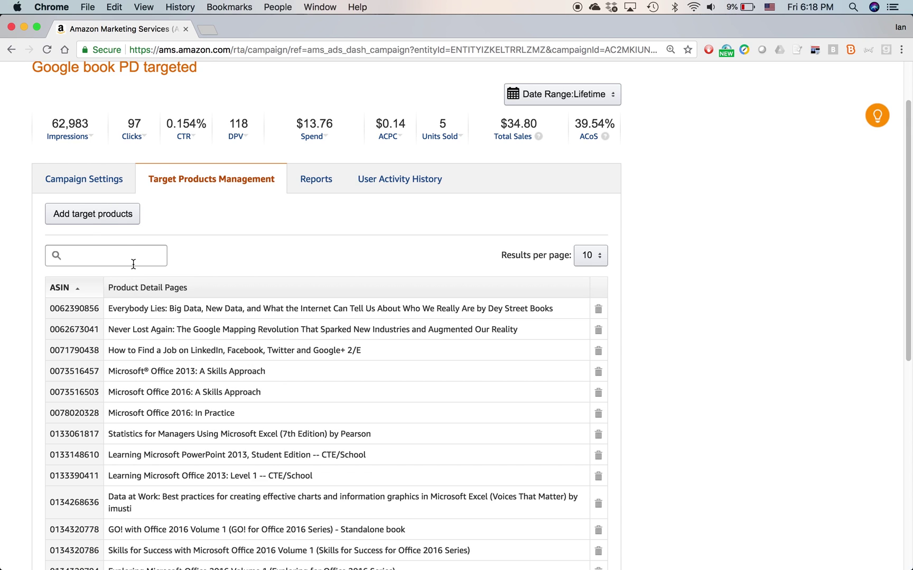
{"action": "left_click", "coordinate": [96, 214]}
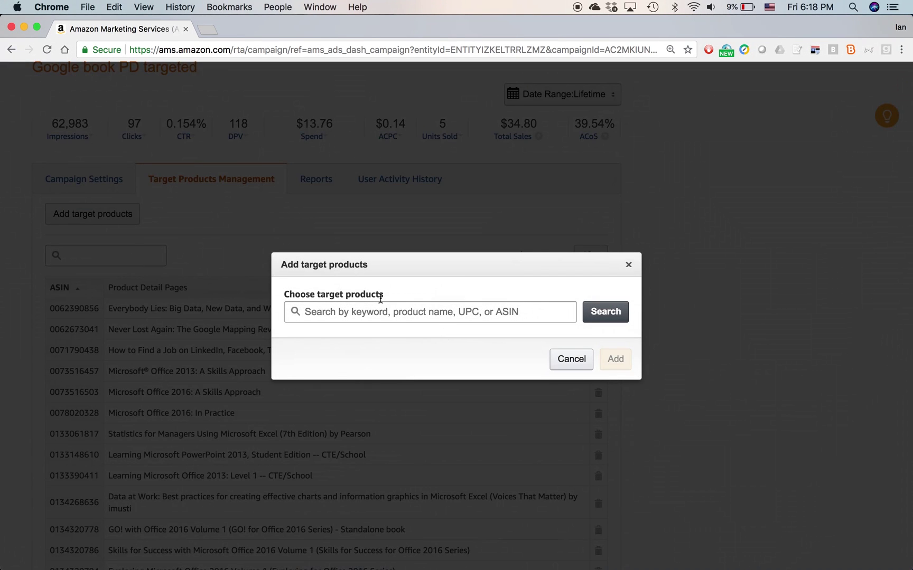
Search the target products for 'microsoft office book'.
{"action": "left_click", "coordinate": [374, 306]}
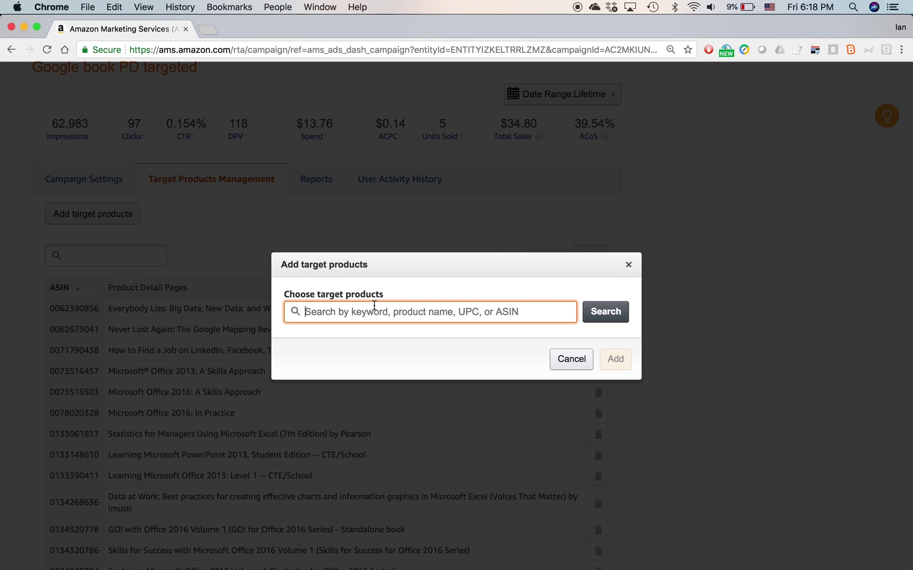
{"action": "type", "text": "micros"}
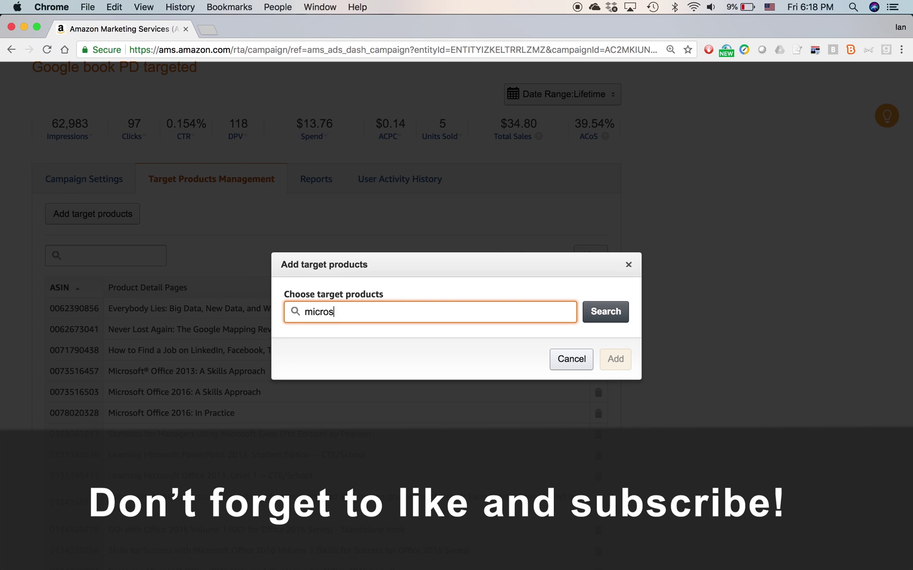
{"action": "type", "text": "oft office"}
{"action": "left_click", "coordinate": [622, 313]}
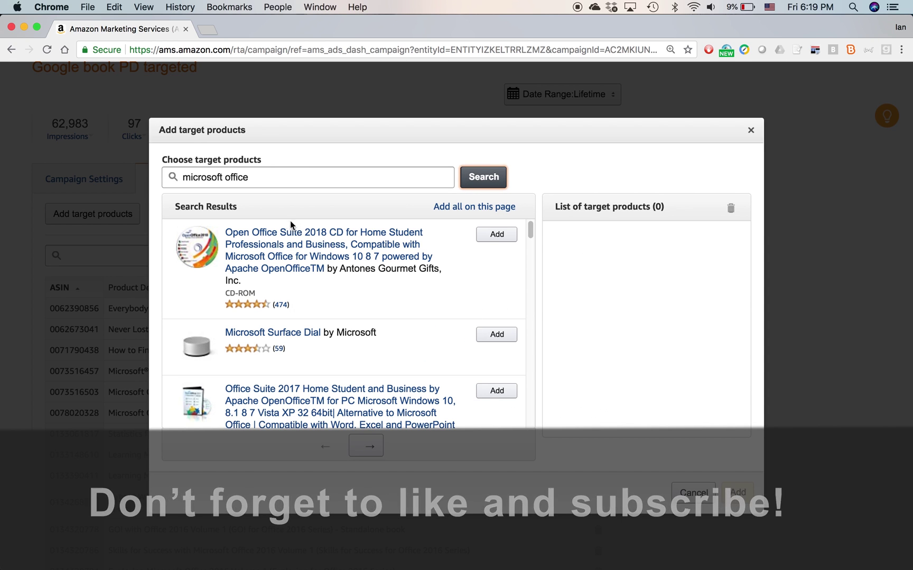
{"action": "left_click", "coordinate": [271, 179]}
{"action": "type", "text": "book"}
{"action": "left_click", "coordinate": [475, 181]}
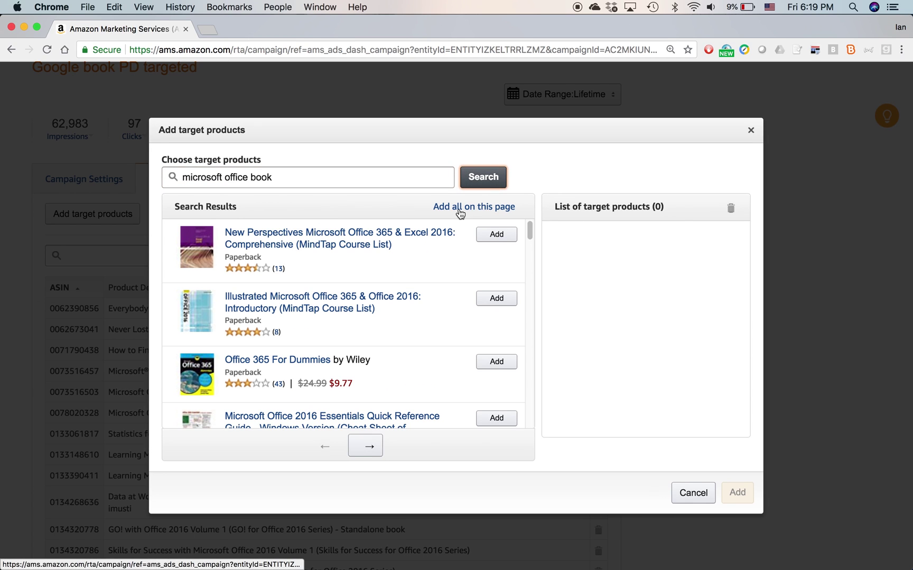
Add all results from four result pages, reaching 119 products, and save them as targets.
{"action": "left_click", "coordinate": [459, 207]}
{"action": "left_click", "coordinate": [366, 447]}
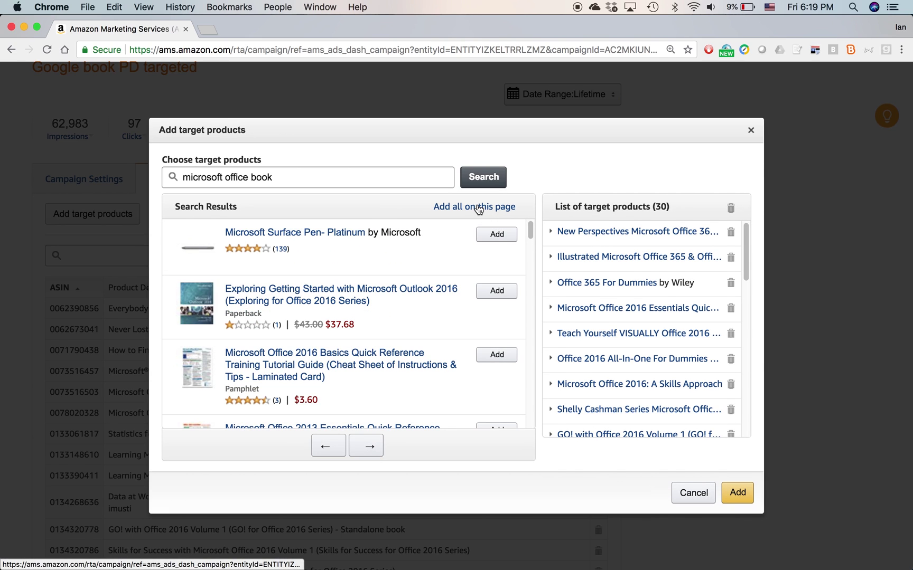
{"action": "left_click", "coordinate": [475, 207]}
{"action": "left_click", "coordinate": [367, 446]}
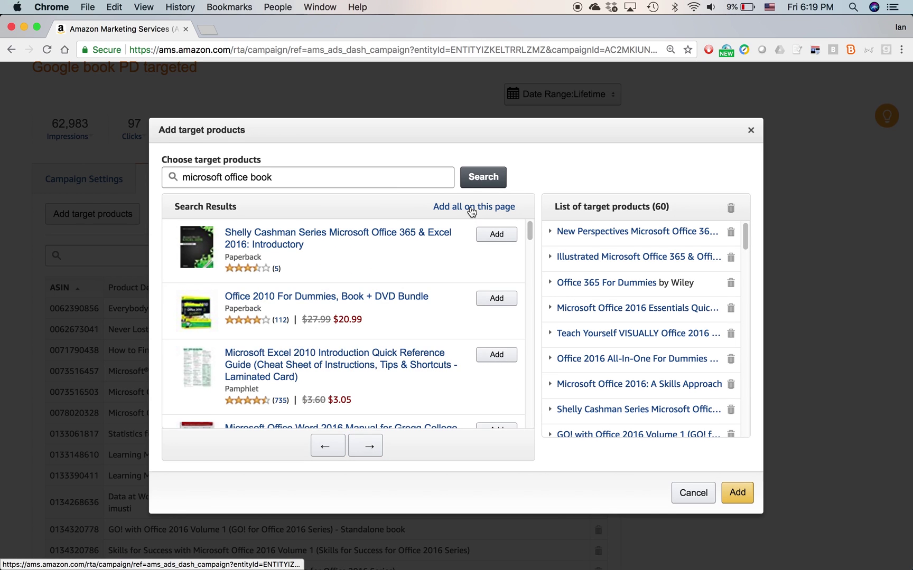
{"action": "left_click", "coordinate": [472, 208]}
{"action": "left_click", "coordinate": [368, 447]}
{"action": "left_click", "coordinate": [468, 208]}
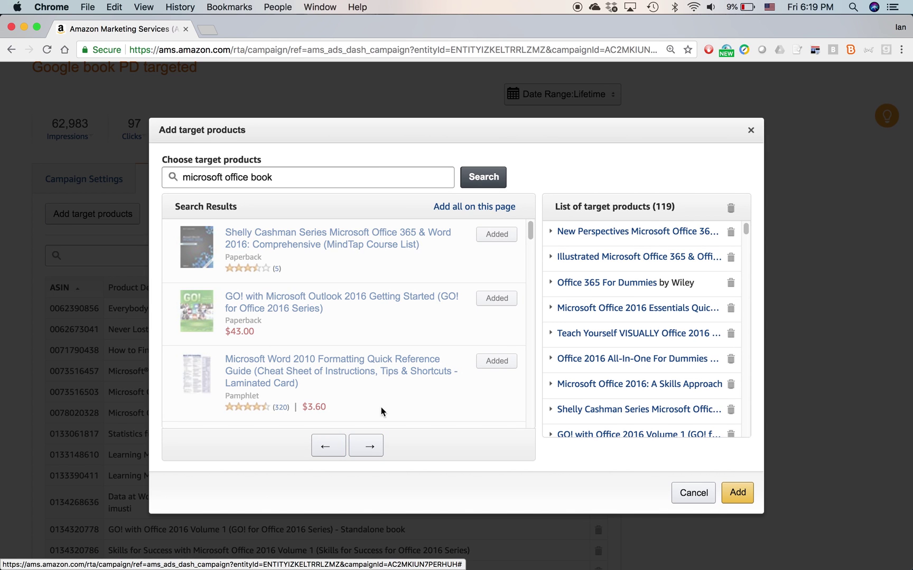
{"action": "left_click", "coordinate": [745, 496]}
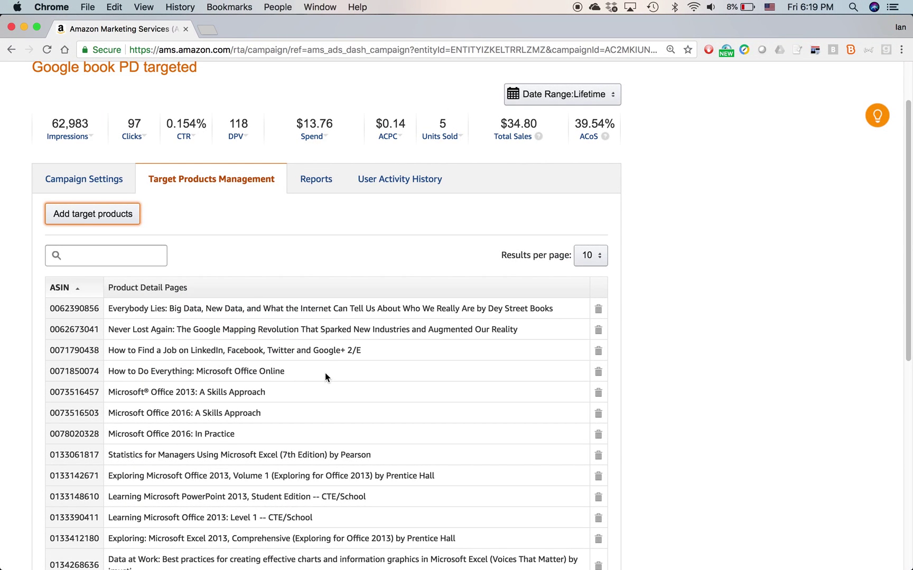
Open the campaign's Reports tab with the 06/06/2018–06/15/2018 date range.
{"action": "left_click", "coordinate": [311, 184]}
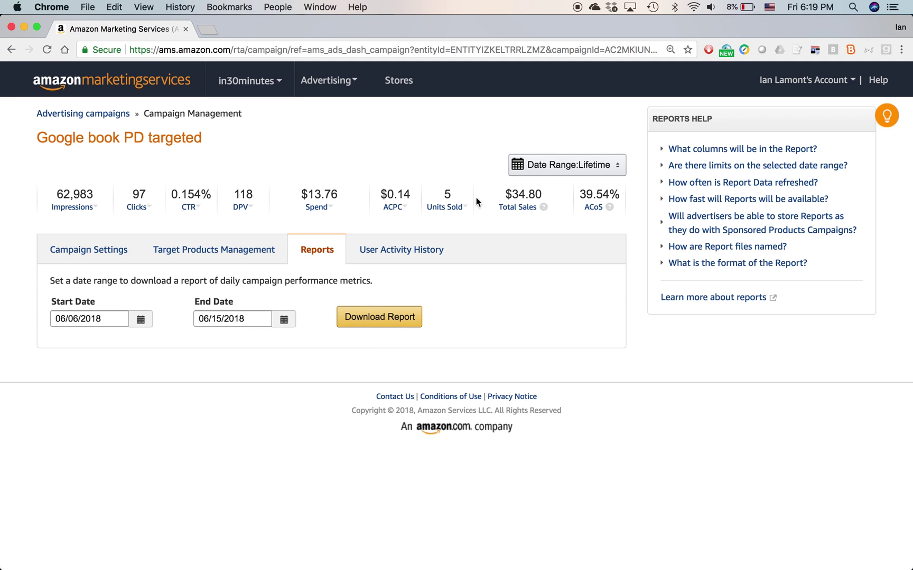
{"action": "mouse_move", "coordinate": [399, 329]}
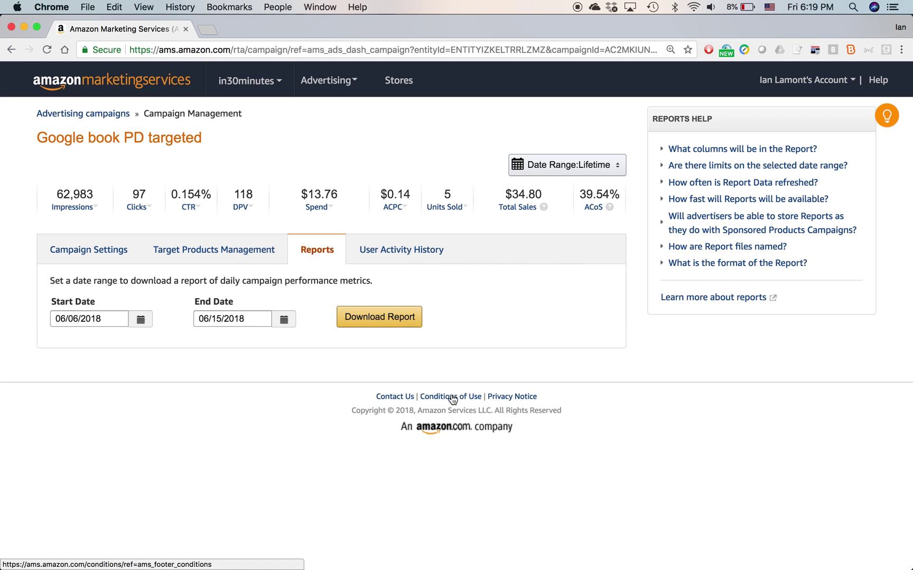
Return to Campaign Settings and bring the $0.22 CPC bid and Duration into view.
{"action": "left_click", "coordinate": [88, 256]}
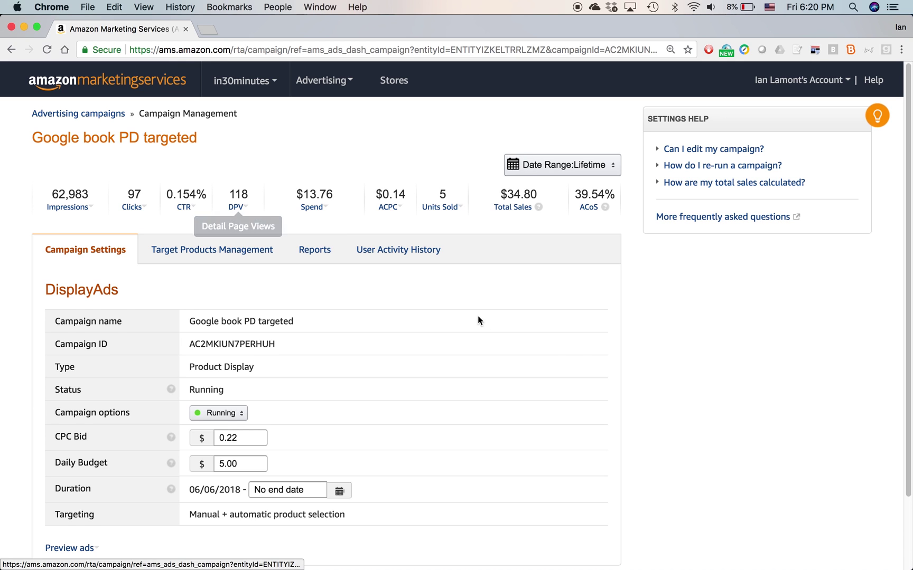
{"action": "scroll", "coordinate": [635, 346], "scroll_direction": "down", "scroll_amount": 1}
{"action": "scroll", "coordinate": [635, 343], "scroll_direction": "down", "scroll_amount": 2}
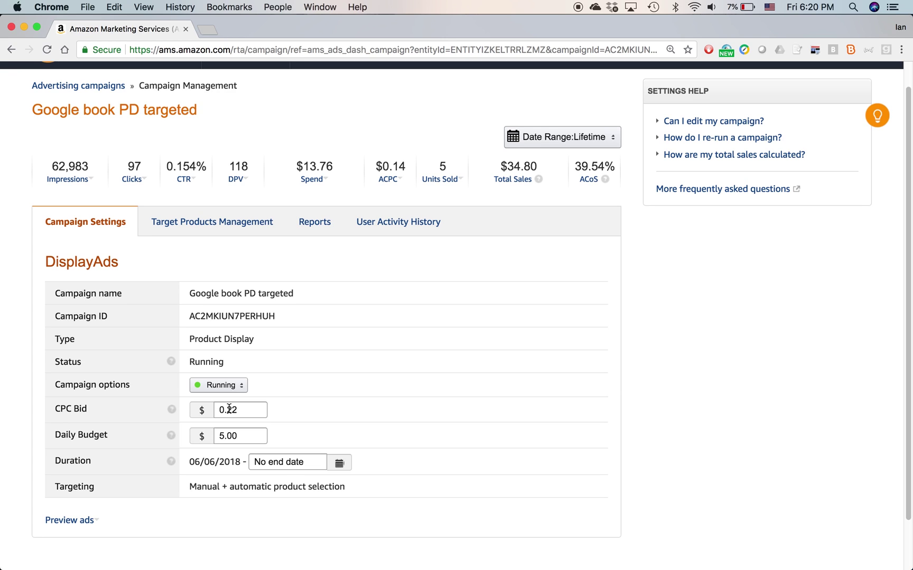
Change the campaign's CPC bid from $0.22 to $0.20 and save it.
{"action": "double_click", "coordinate": [228, 410]}
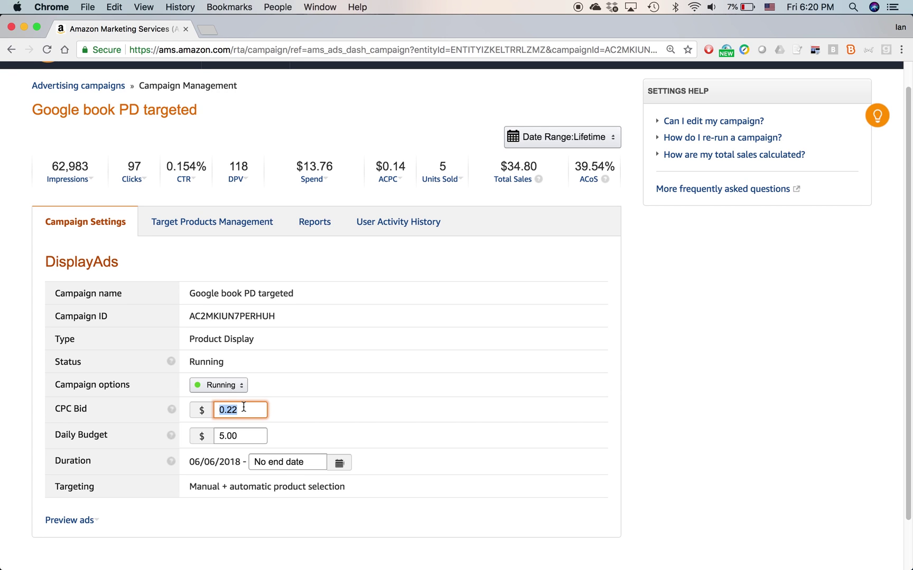
{"action": "type", "text": "0.20"}
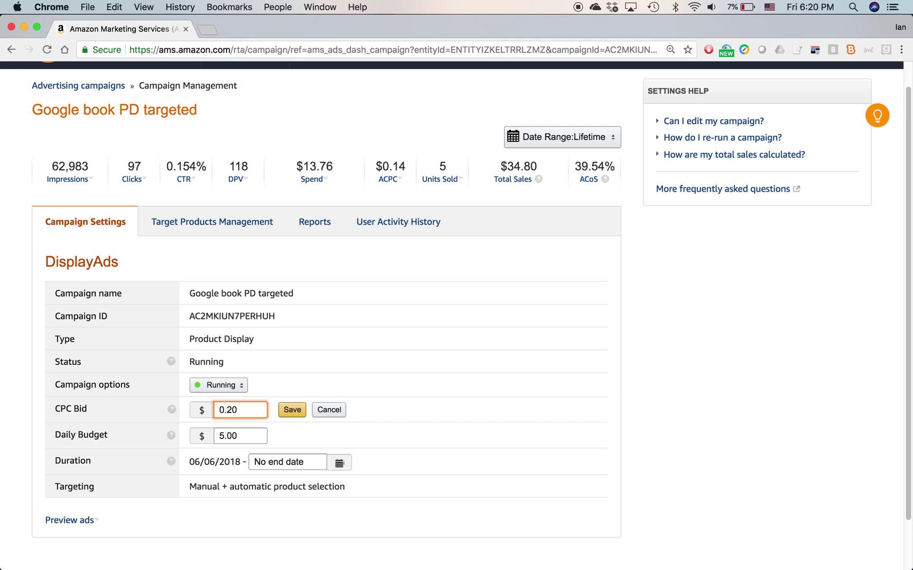
{"action": "left_click", "coordinate": [287, 411]}
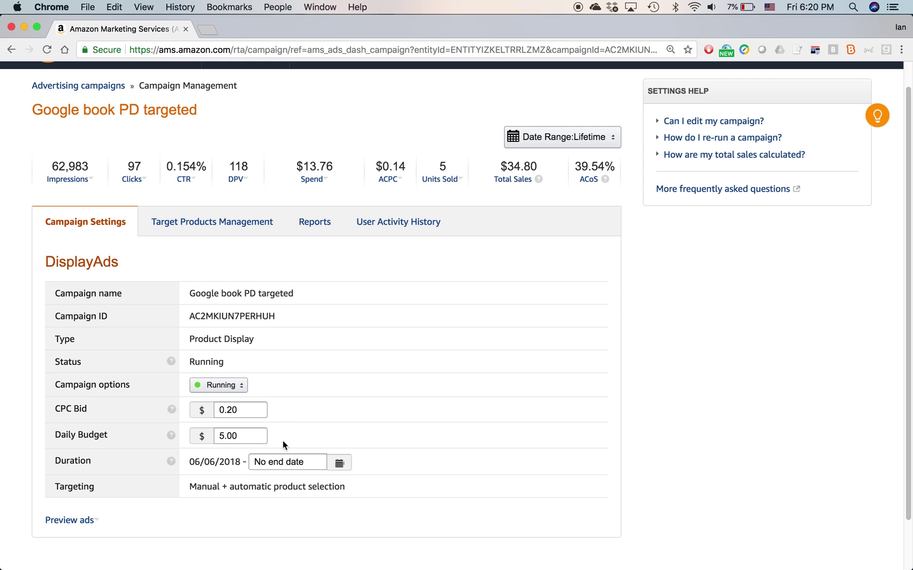
Set the campaign end date to September 15, 2018 and save it.
{"action": "left_click", "coordinate": [340, 465]}
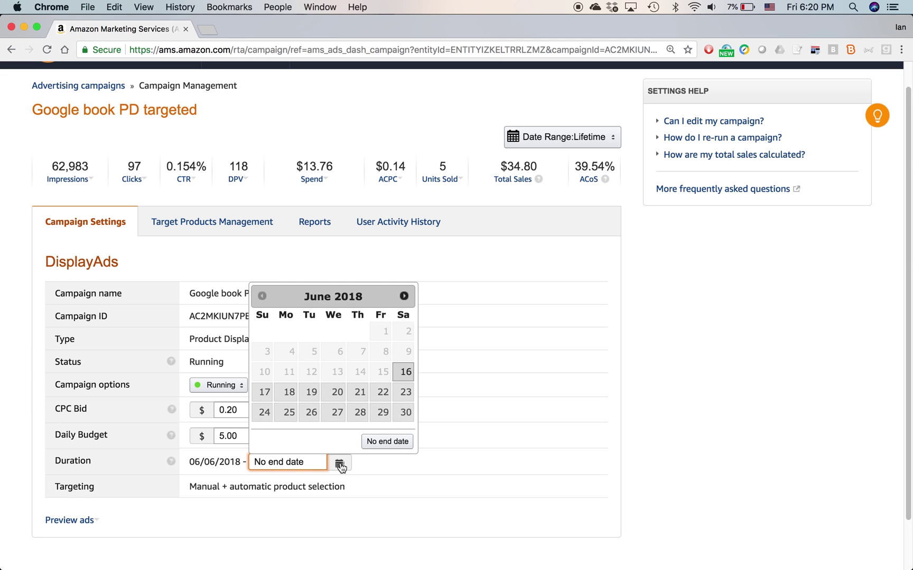
{"action": "left_click", "coordinate": [404, 296]}
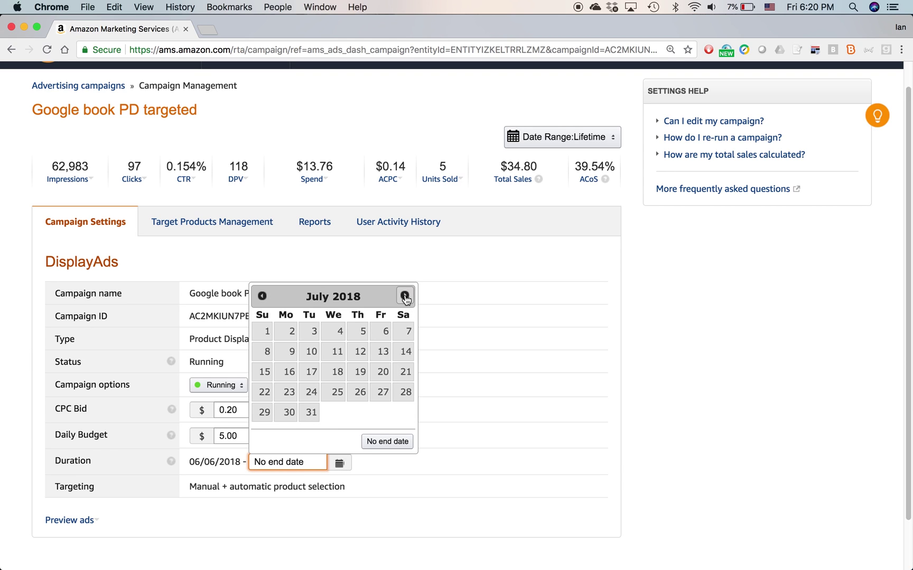
{"action": "left_click", "coordinate": [404, 297]}
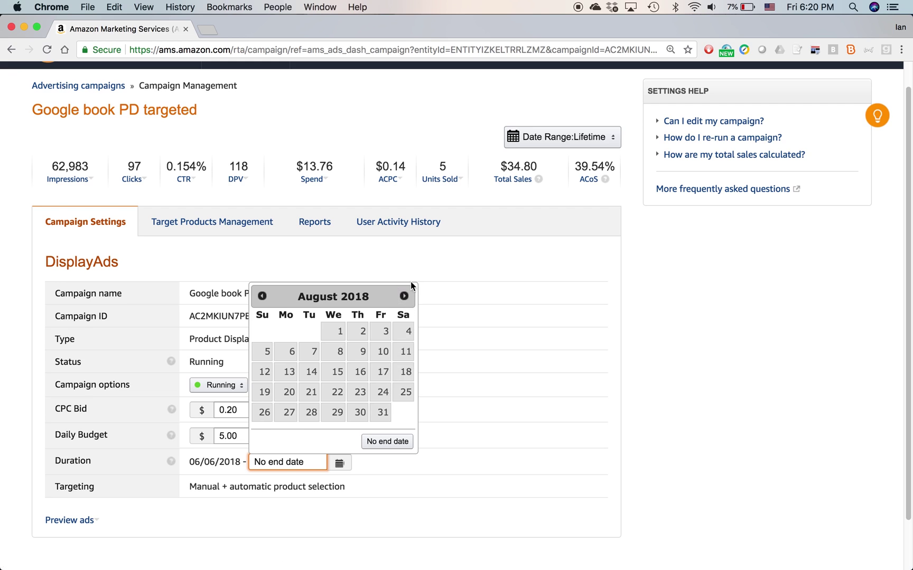
{"action": "left_click", "coordinate": [404, 296]}
{"action": "left_click", "coordinate": [406, 376]}
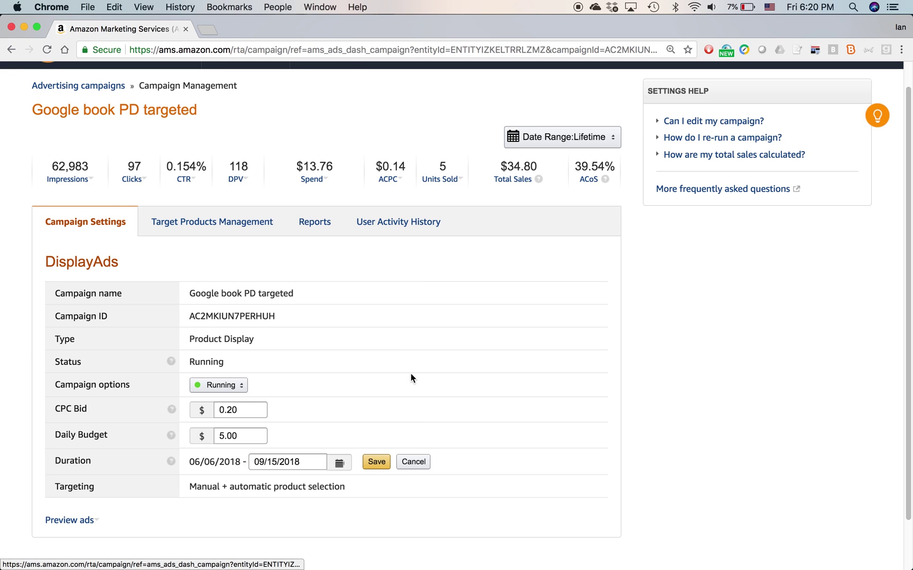
{"action": "left_click", "coordinate": [378, 467]}
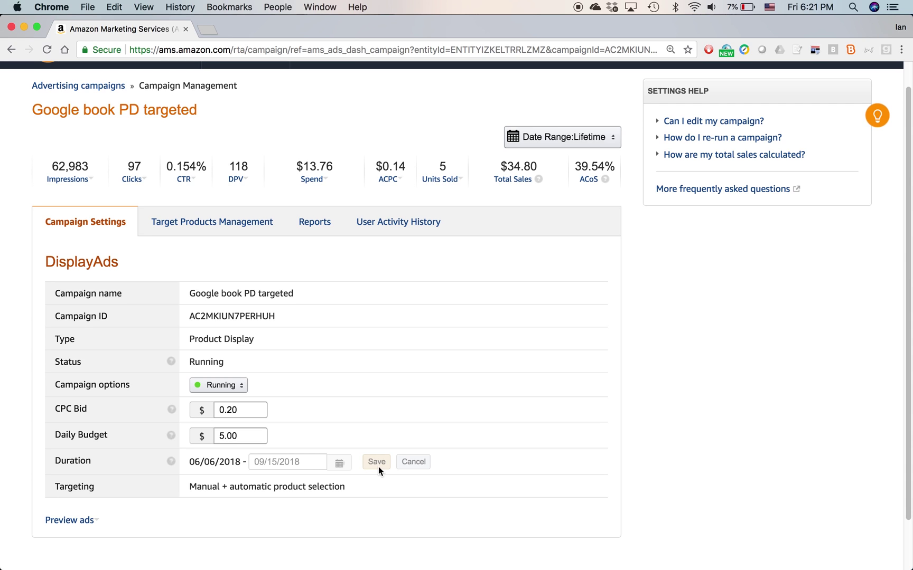
Highlight the 39.54% ACoS and $34.80 Total Sales figures, then go back to the Advertising campaigns list.
{"action": "scroll", "coordinate": [482, 386], "scroll_direction": "up", "scroll_amount": 1}
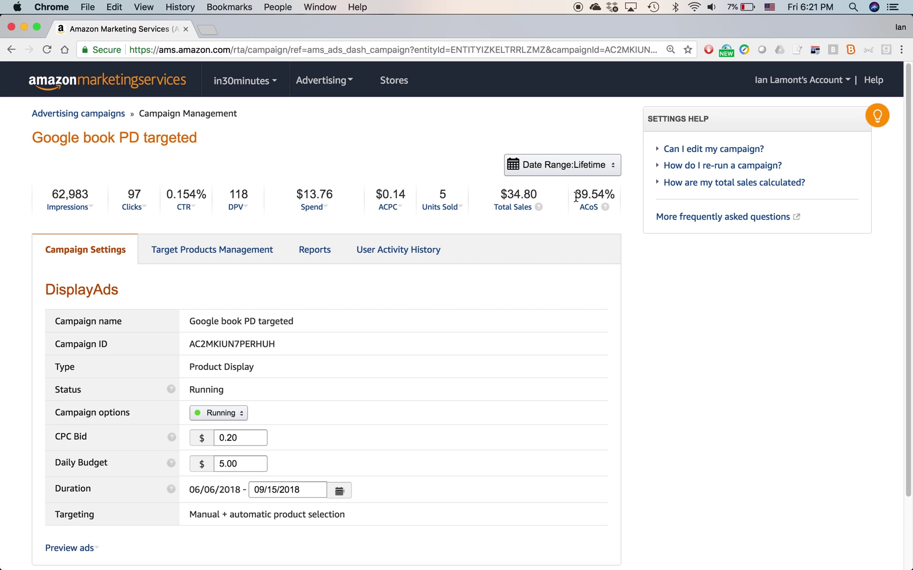
{"action": "left_click_drag", "start_coordinate": [574, 196], "coordinate": [611, 193]}
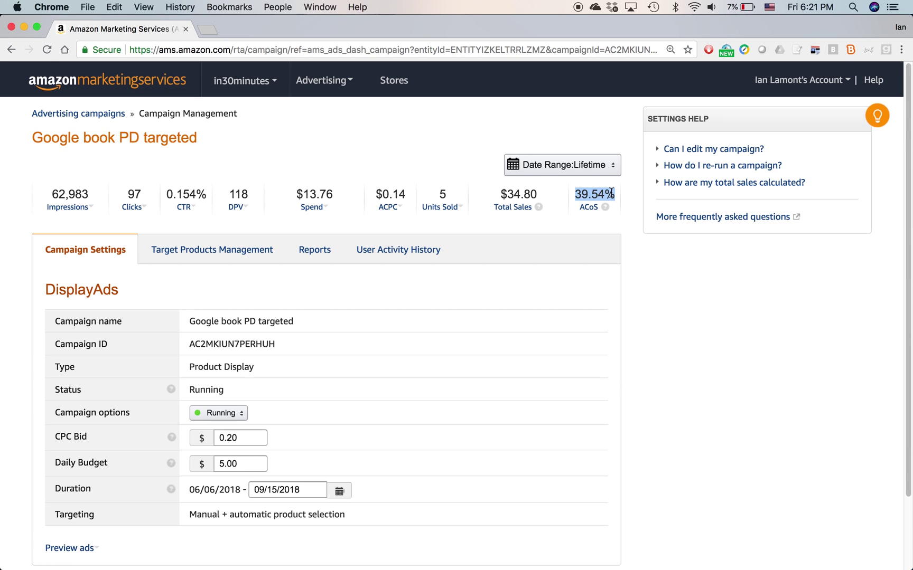
{"action": "left_click_drag", "start_coordinate": [500, 195], "coordinate": [536, 196]}
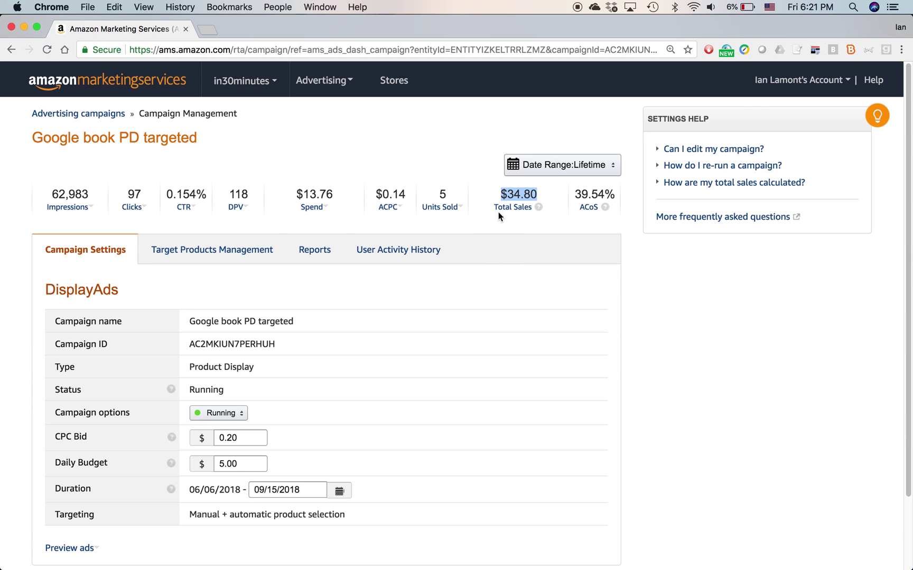
{"action": "left_click", "coordinate": [73, 117]}
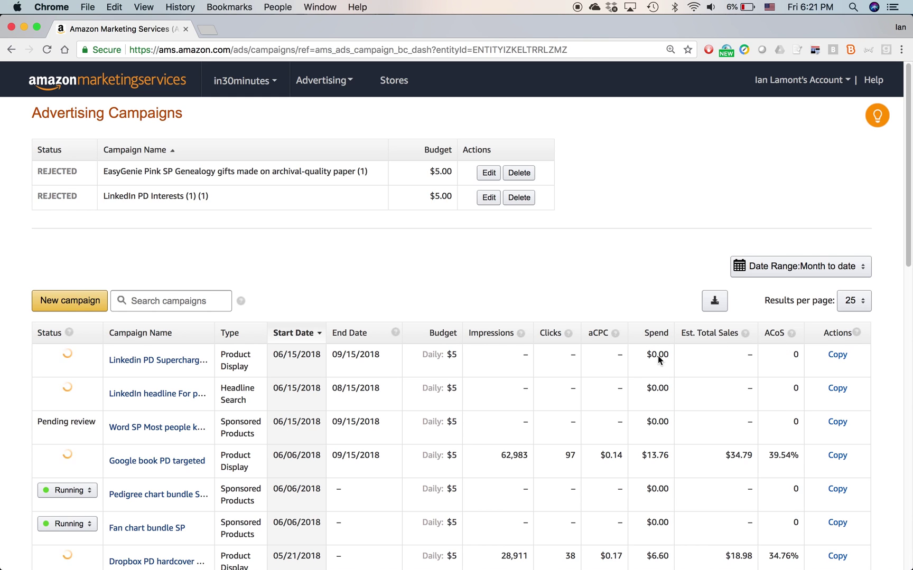
Change the Pedigree chart bundle SP campaign's status from Running to Paused.
{"action": "scroll", "coordinate": [660, 367], "scroll_direction": "down", "scroll_amount": 1}
{"action": "scroll", "coordinate": [661, 368], "scroll_direction": "down", "scroll_amount": 5}
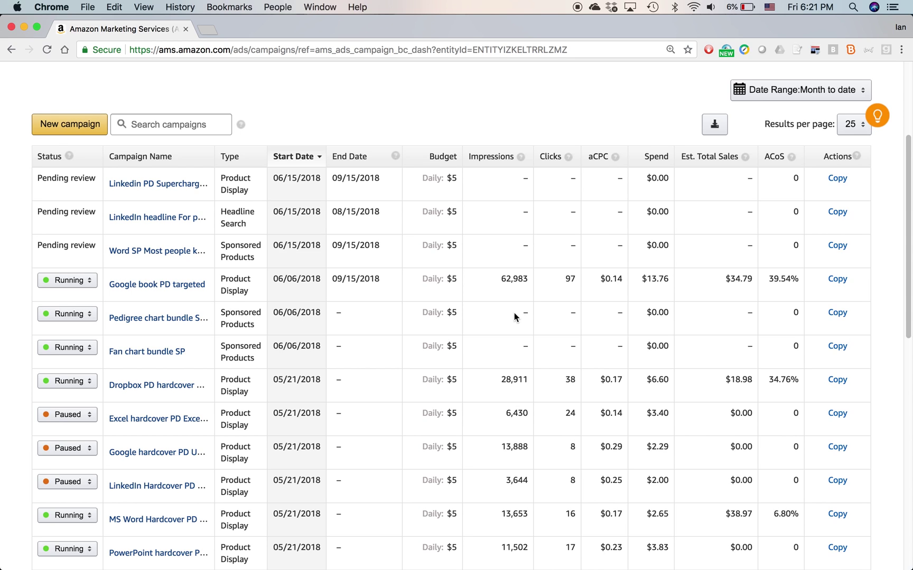
{"action": "mouse_move", "coordinate": [514, 313]}
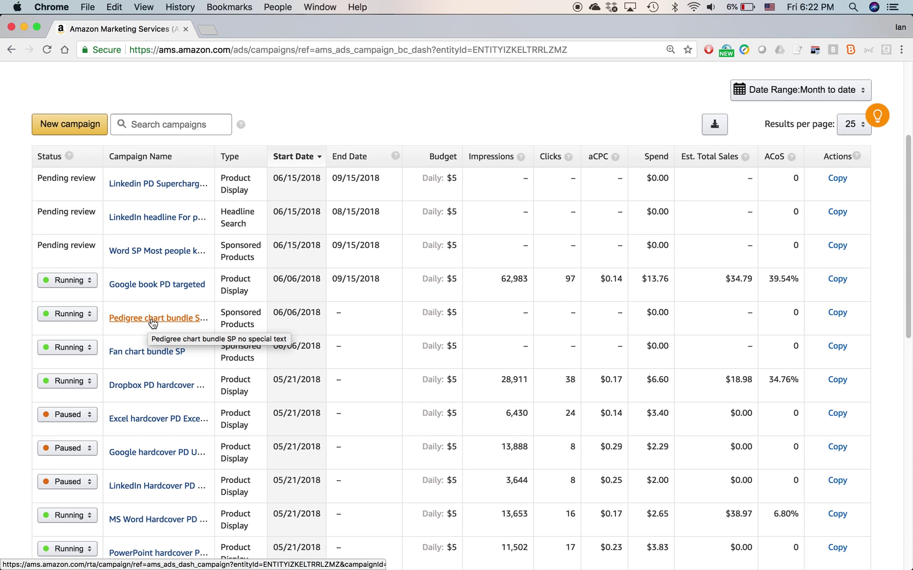
{"action": "left_click", "coordinate": [89, 316]}
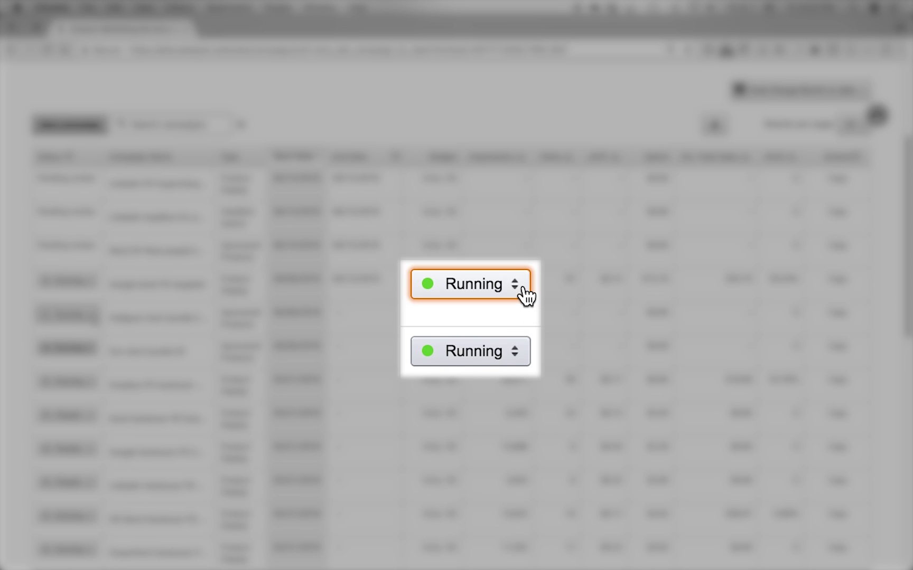
{"action": "left_click", "coordinate": [93, 318]}
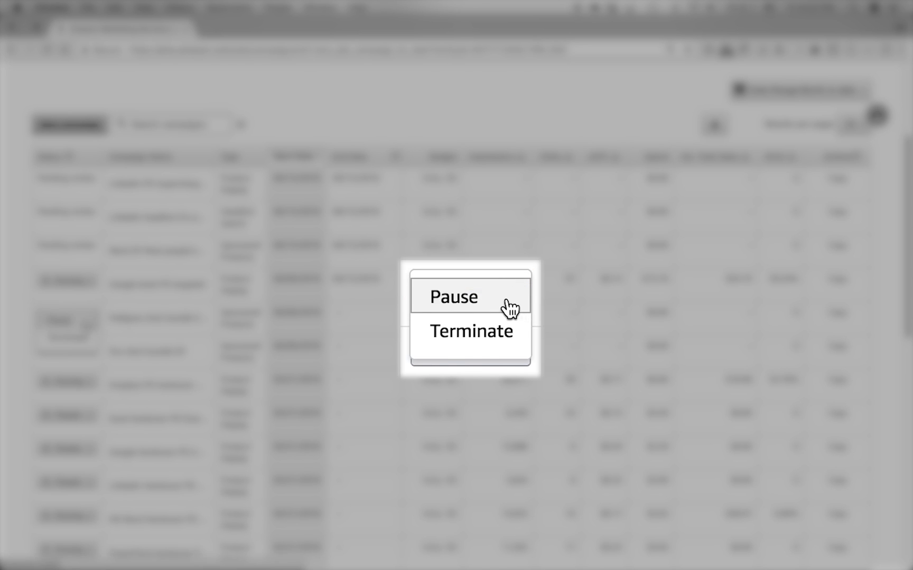
{"action": "left_click", "coordinate": [94, 323]}
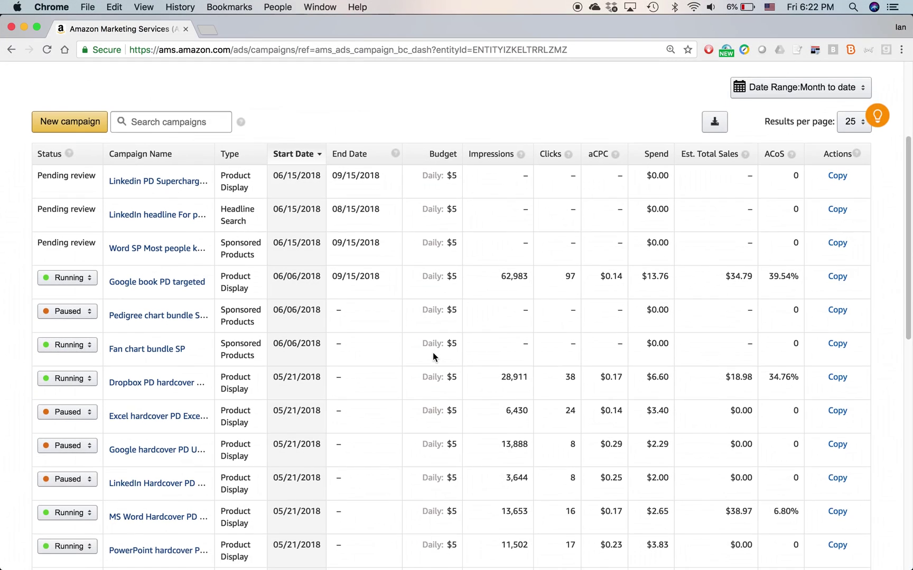
{"action": "scroll", "coordinate": [431, 354], "scroll_direction": "down", "scroll_amount": 2}
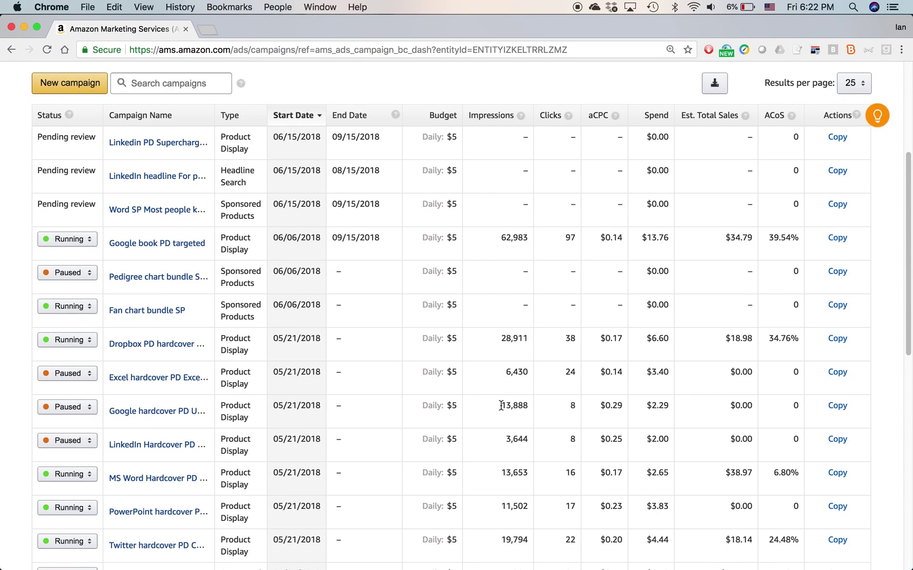
{"action": "left_click_drag", "start_coordinate": [499, 406], "coordinate": [526, 405]}
{"action": "left_click_drag", "start_coordinate": [649, 406], "coordinate": [670, 409]}
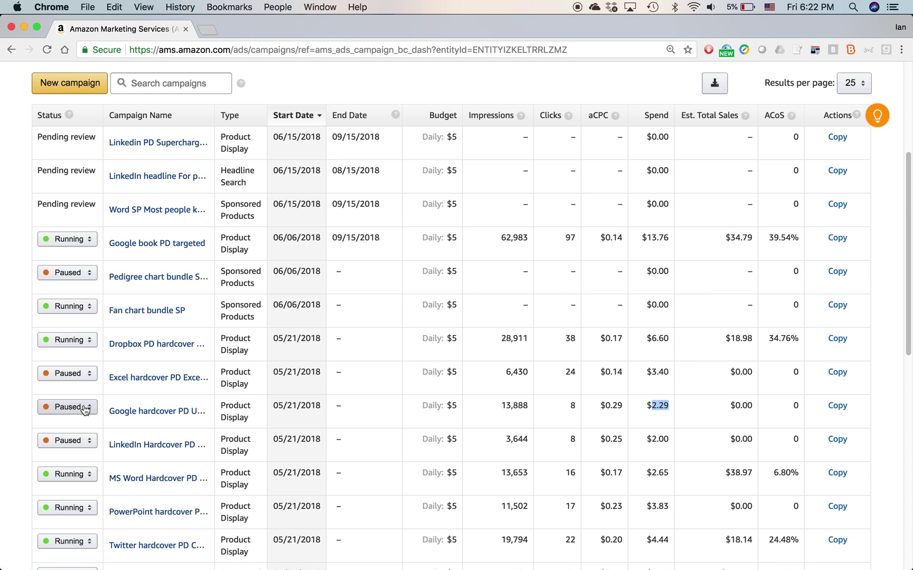
{"action": "scroll", "coordinate": [423, 425], "scroll_direction": "up", "scroll_amount": 5}
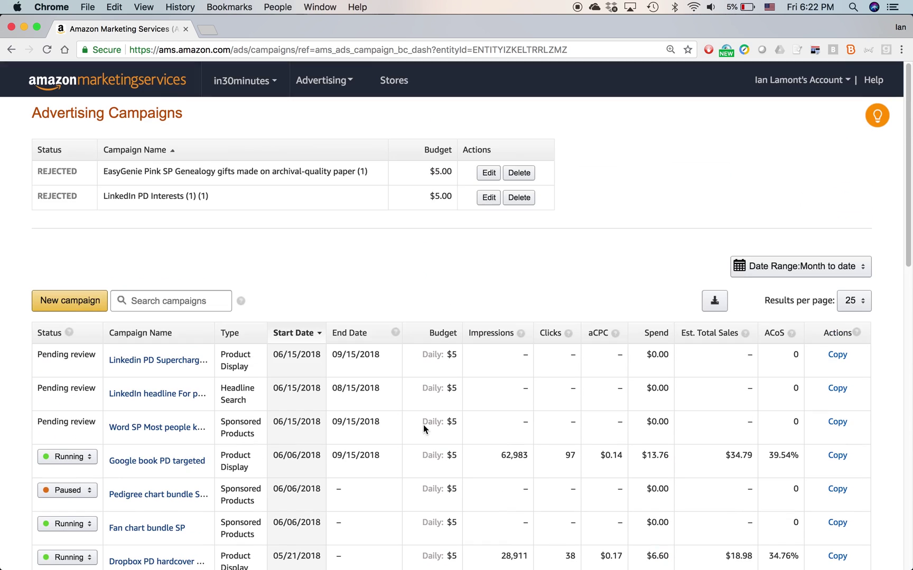